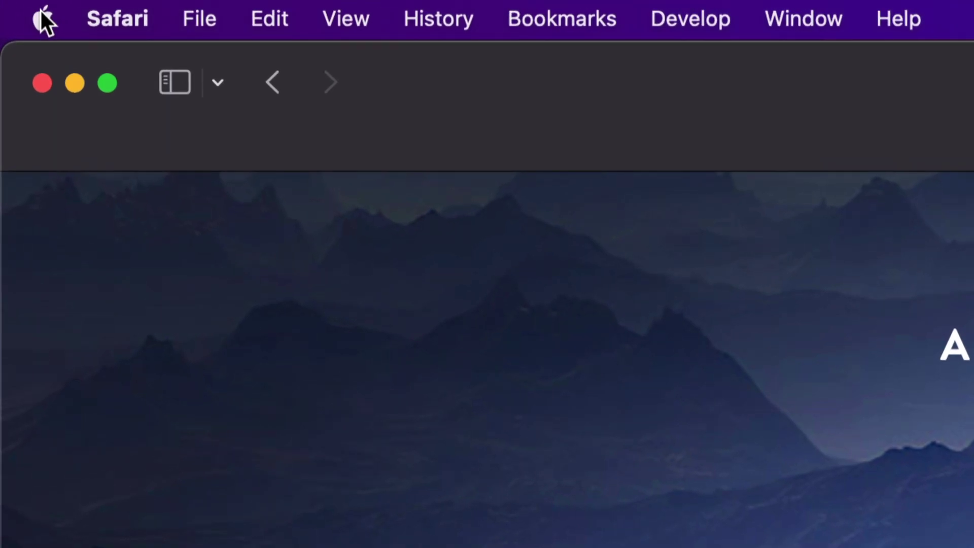
Launch the App Store from the Apple menu.
click(41, 11)
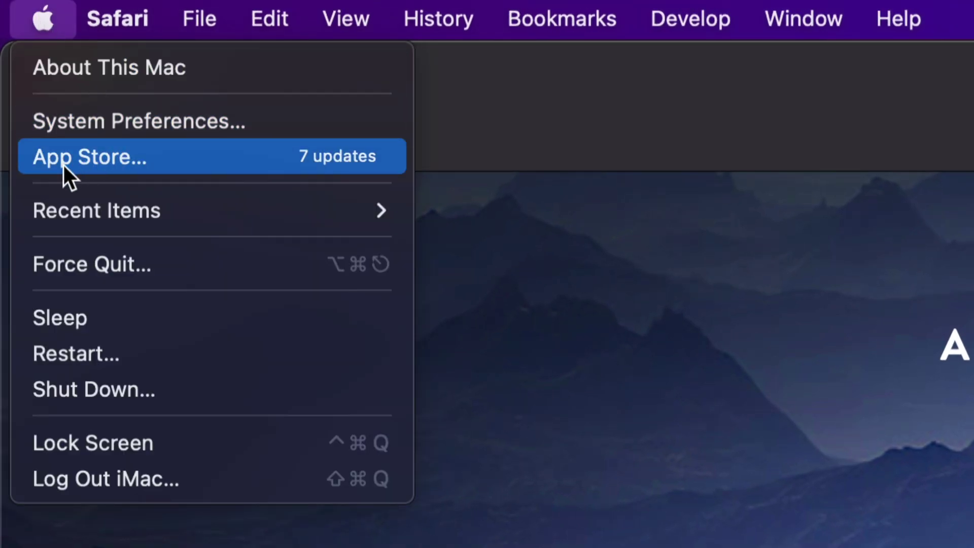
click(133, 162)
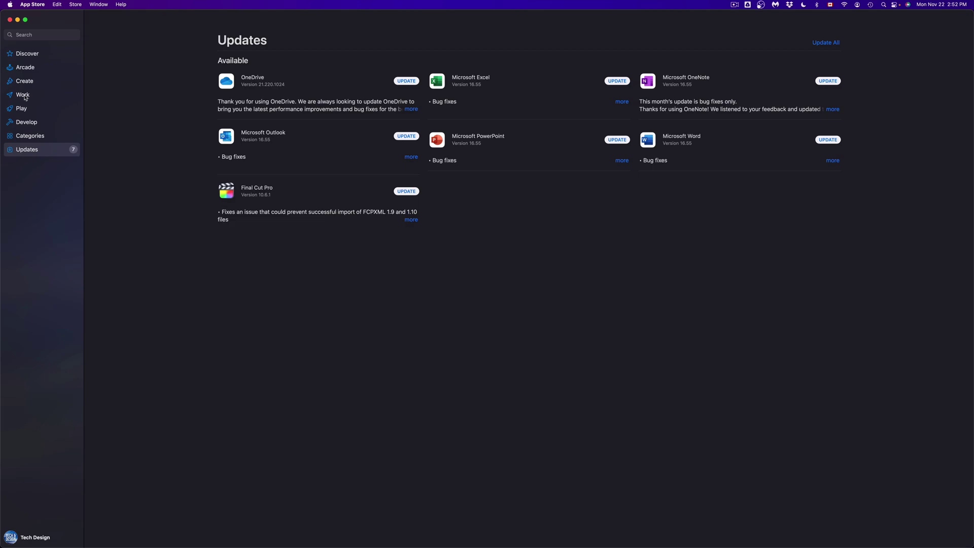
Tour the Categories, Develop, Play, Work, Create and Arcade sections, then return to Discover.
click(29, 137)
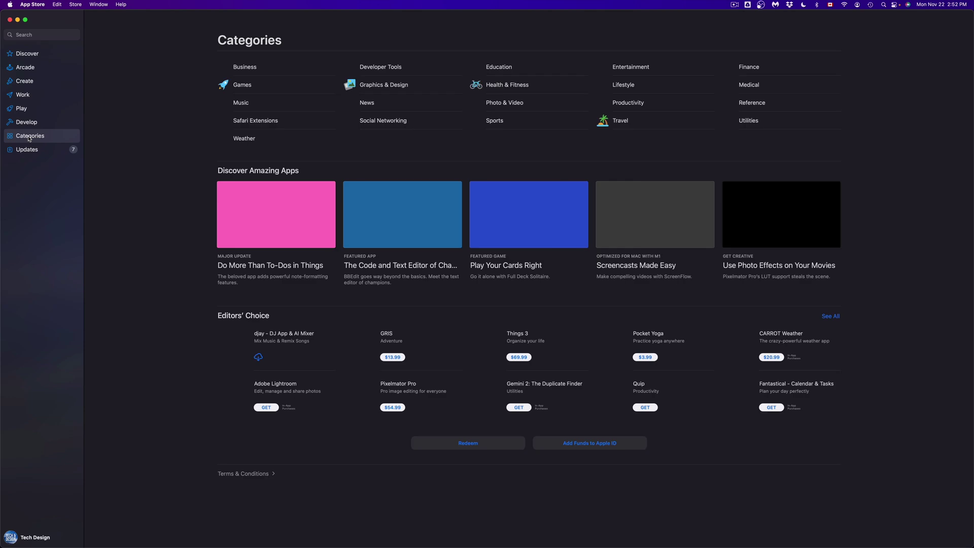
click(26, 123)
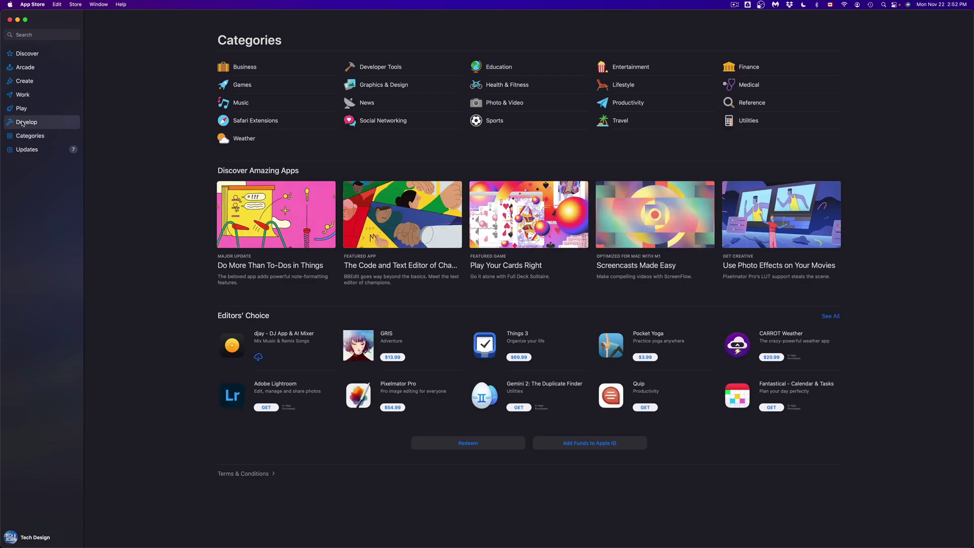
click(21, 108)
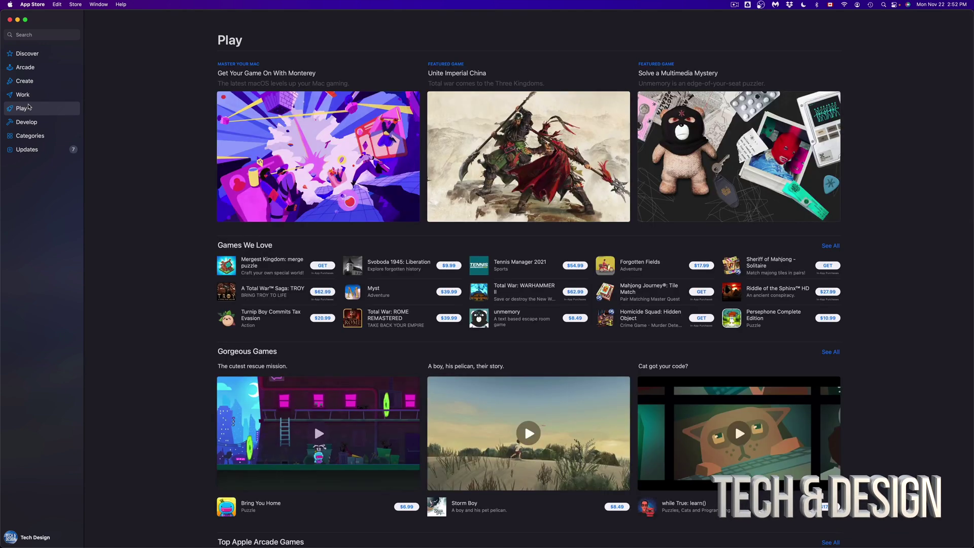
click(23, 95)
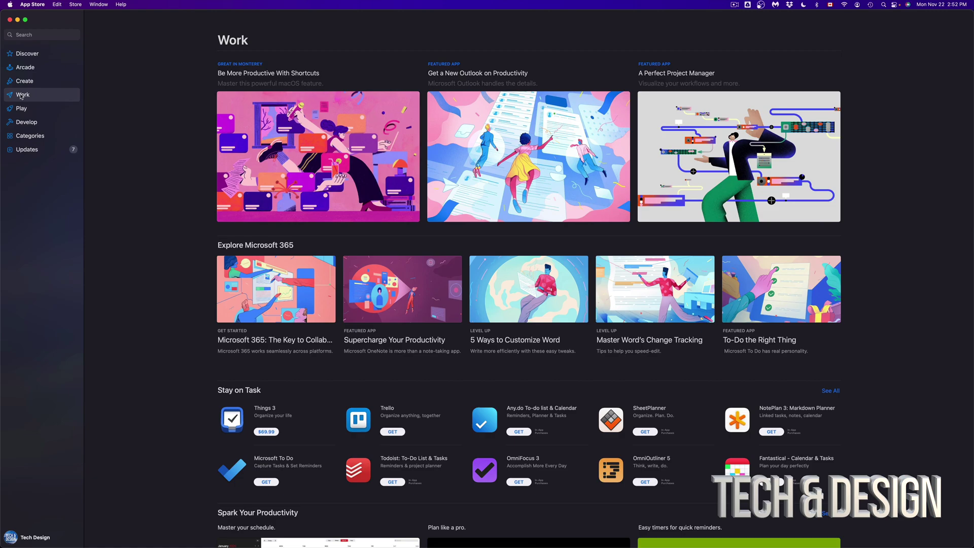
click(29, 82)
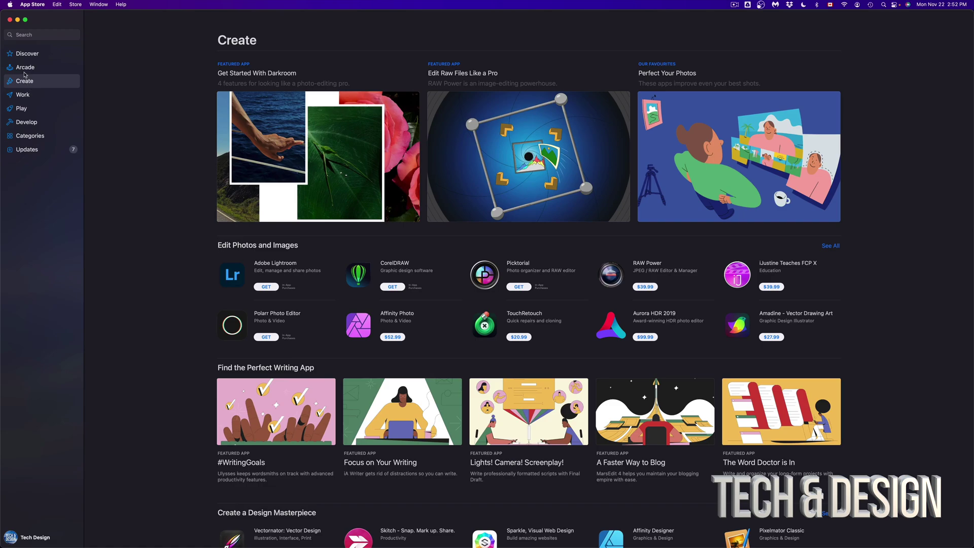
click(24, 69)
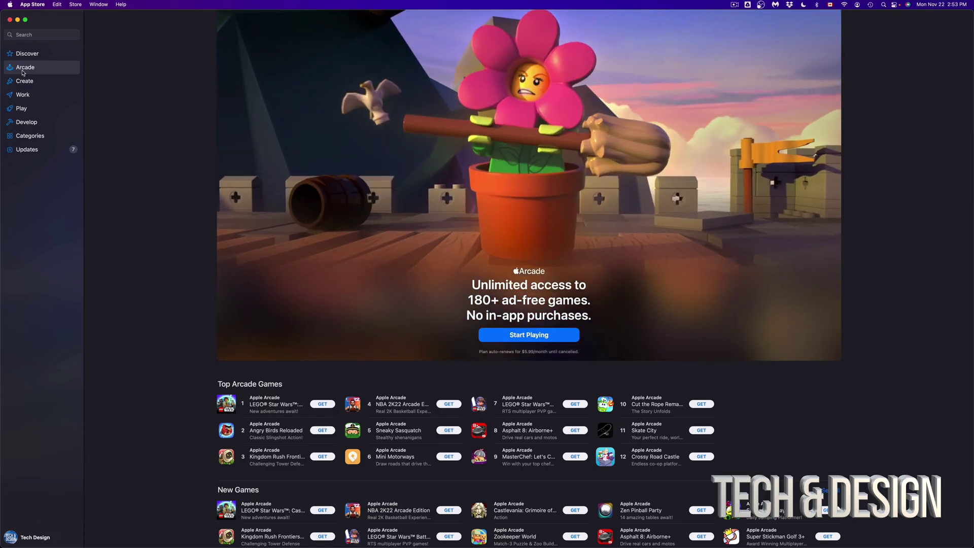
click(27, 53)
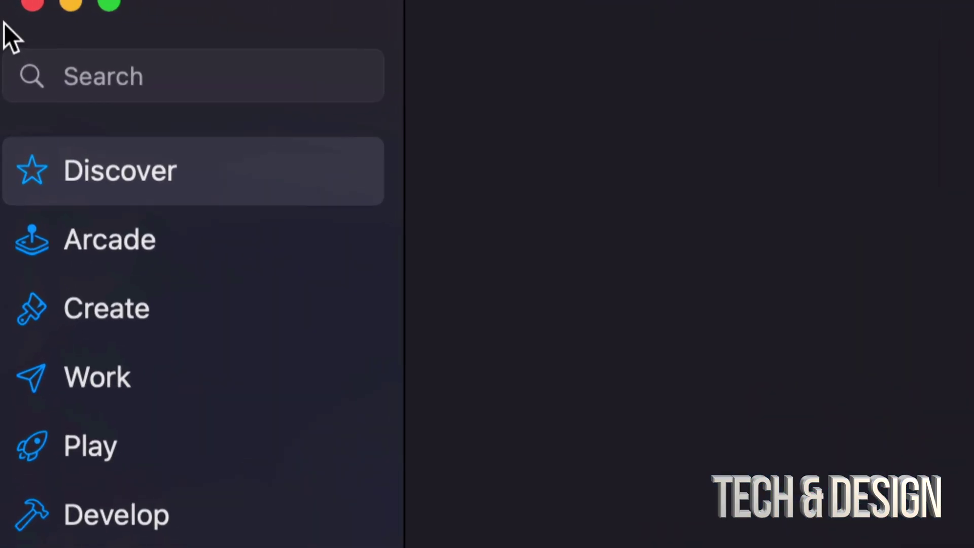
Search the App Store for 'affinity'.
click(178, 92)
text(affinity)
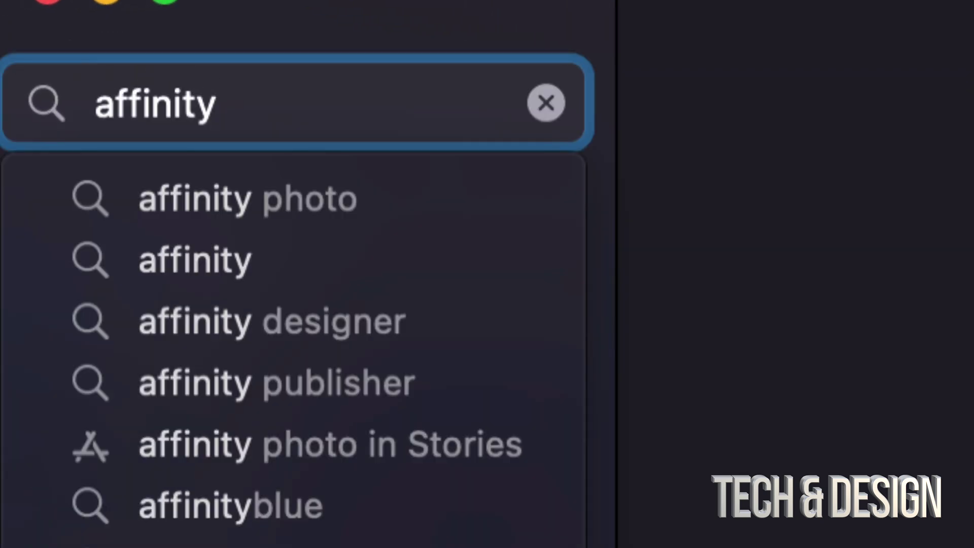
key(Return)
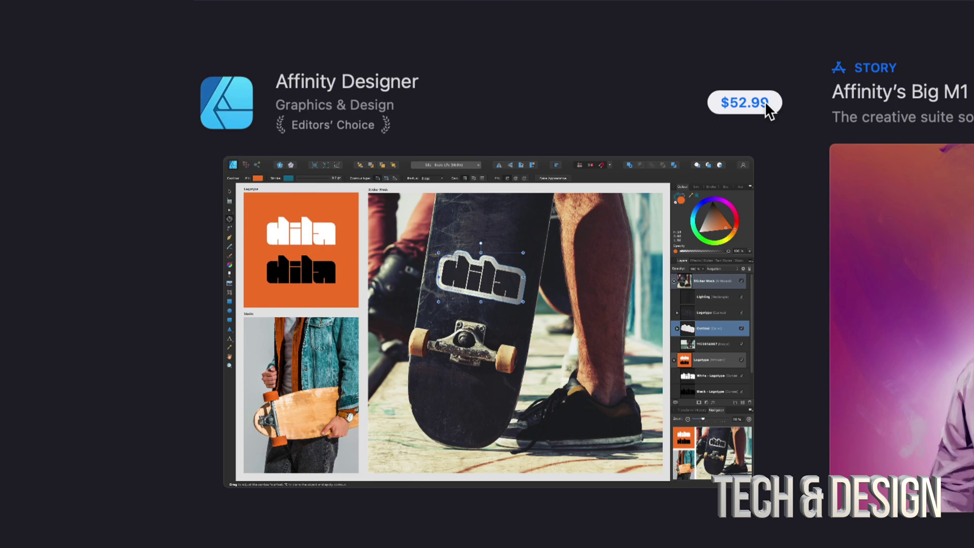
Buy Affinity Designer for $52.99 and confirm the purchase.
click(765, 101)
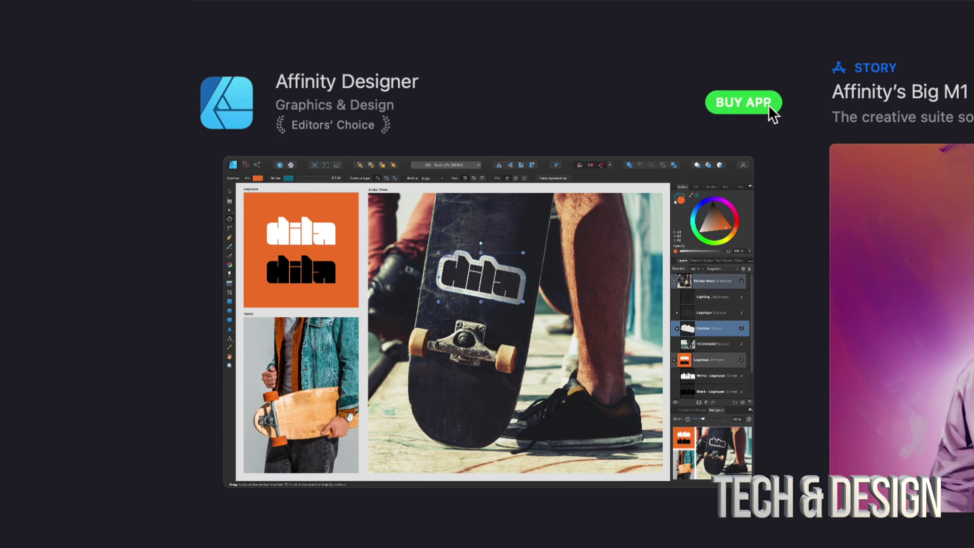
click(723, 101)
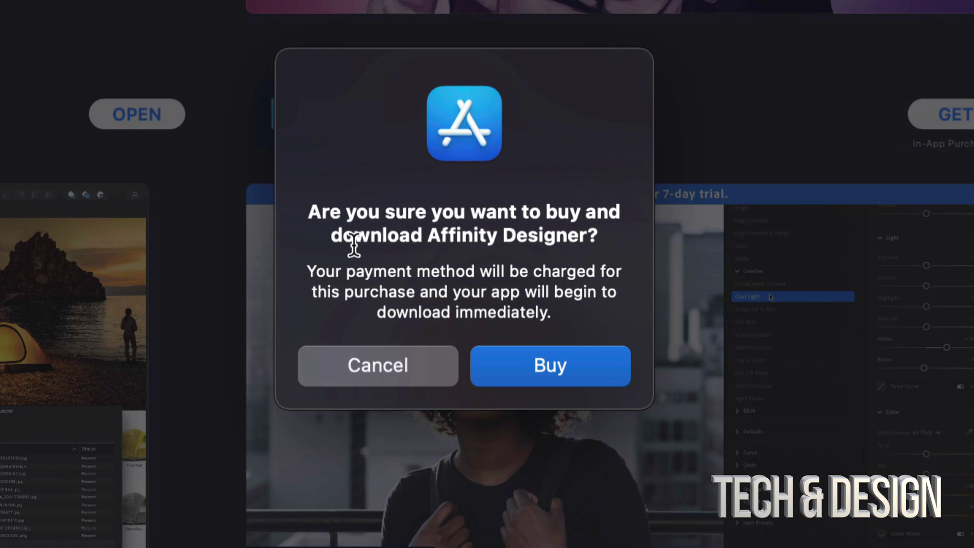
click(541, 368)
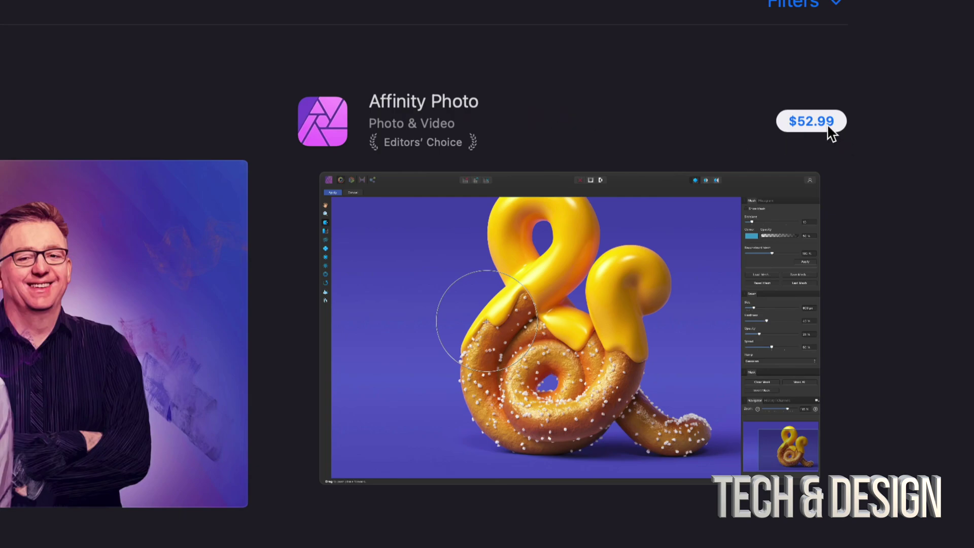
Open Affinity Photo's page and buy it for $52.99, confirming the purchase.
click(444, 111)
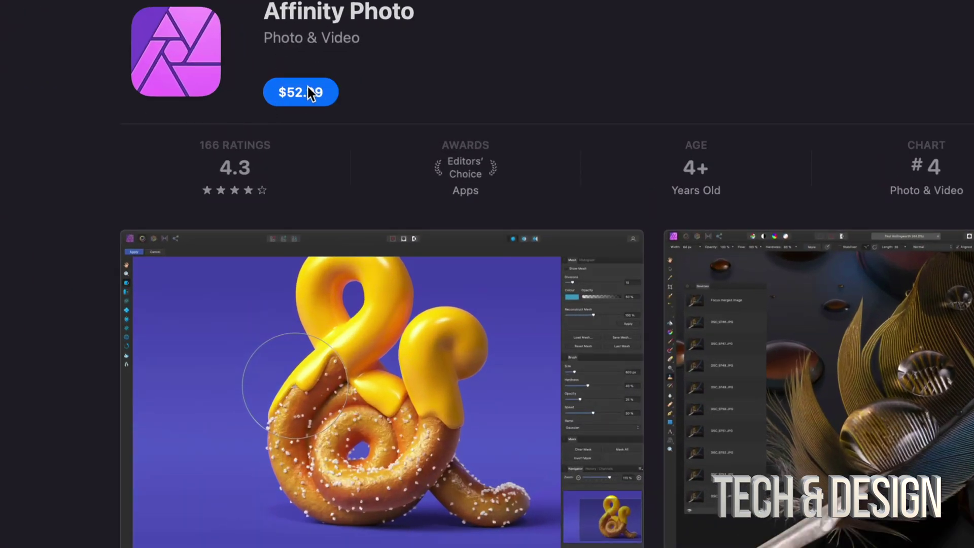
click(309, 86)
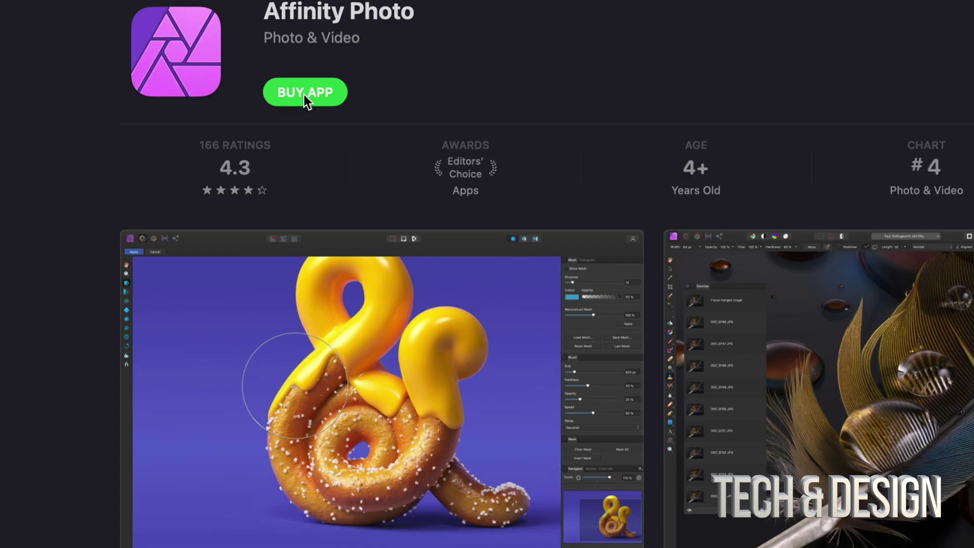
scroll(223, 23, up, 3)
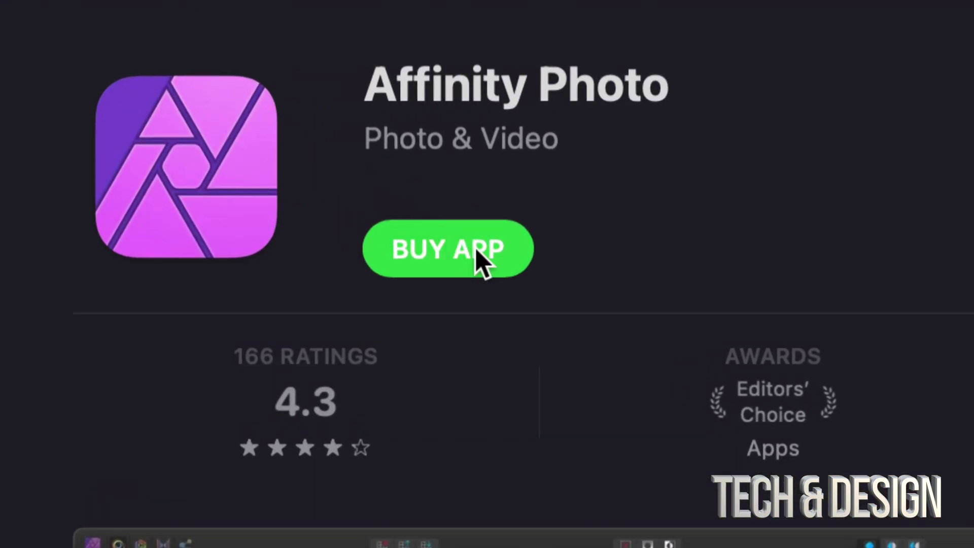
click(457, 255)
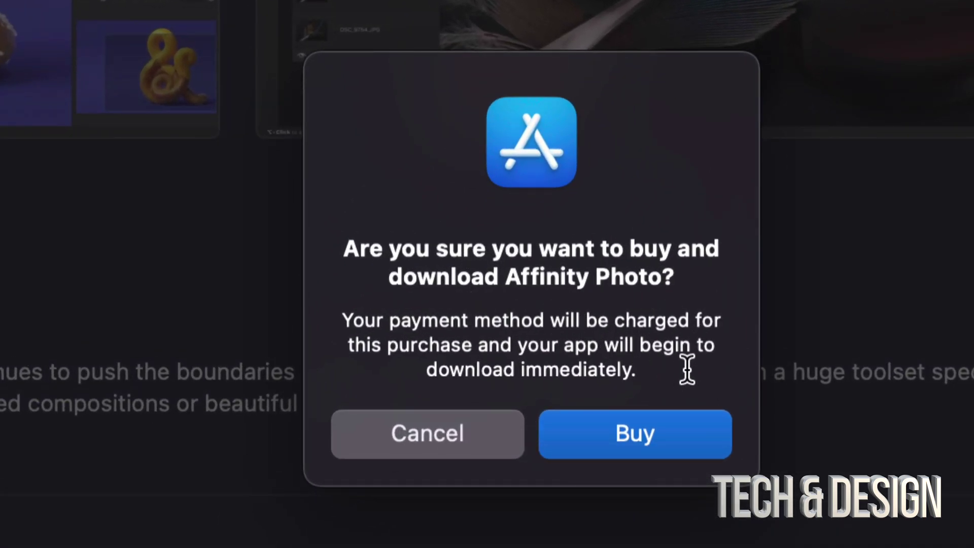
click(665, 415)
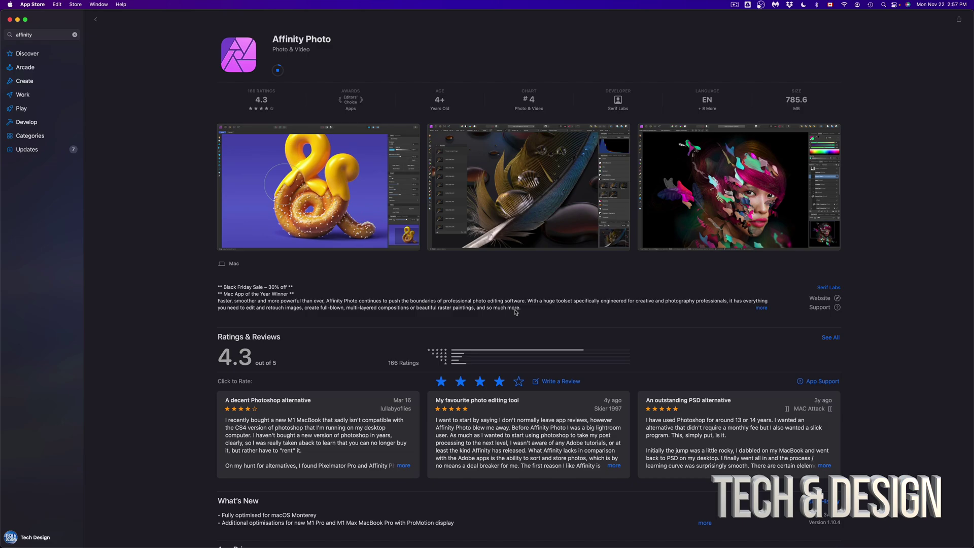
Launch Affinity Designer from the search results, postponing registration and closing its welcome panel.
click(99, 22)
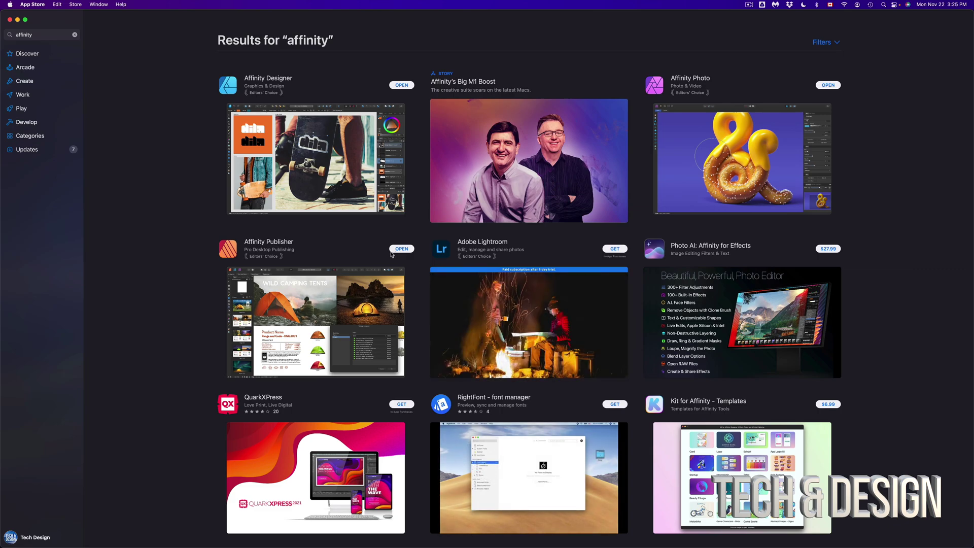
click(666, 529)
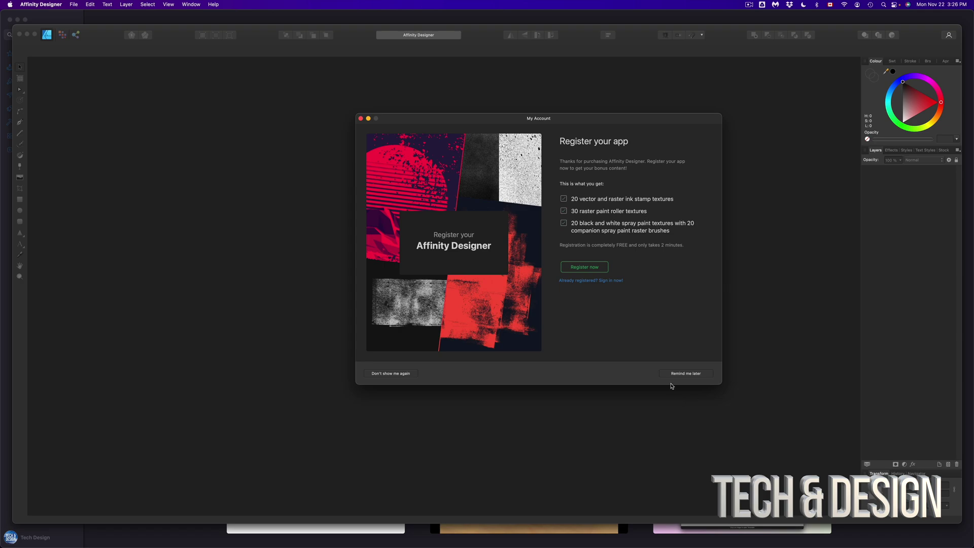
click(676, 375)
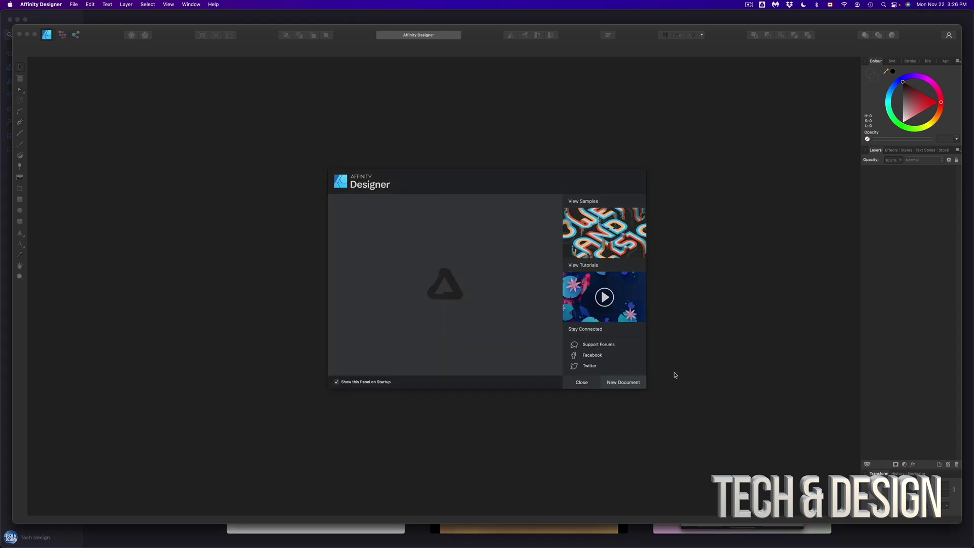
click(583, 382)
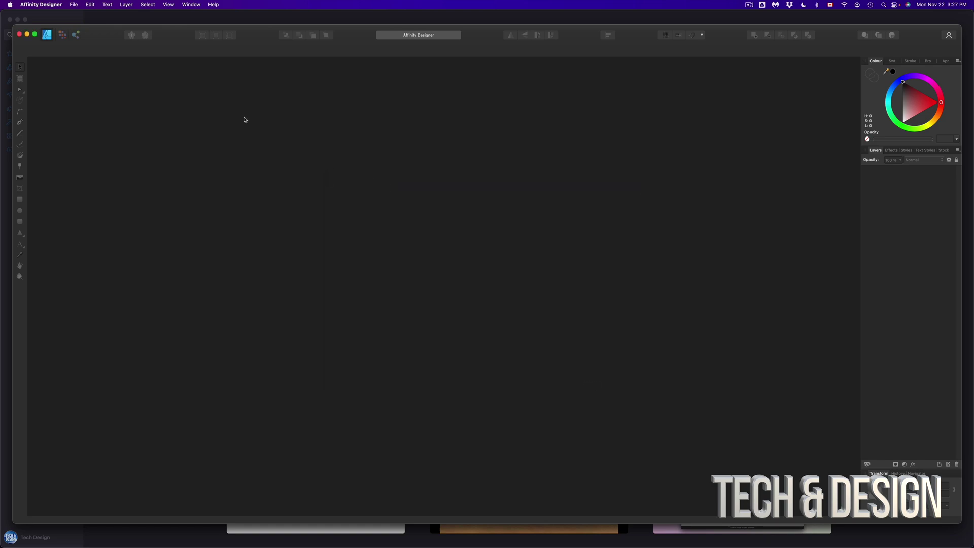
In Affinity Photo, postpone registration and close the welcome panel, then return to App Store.
key(super+Tab)
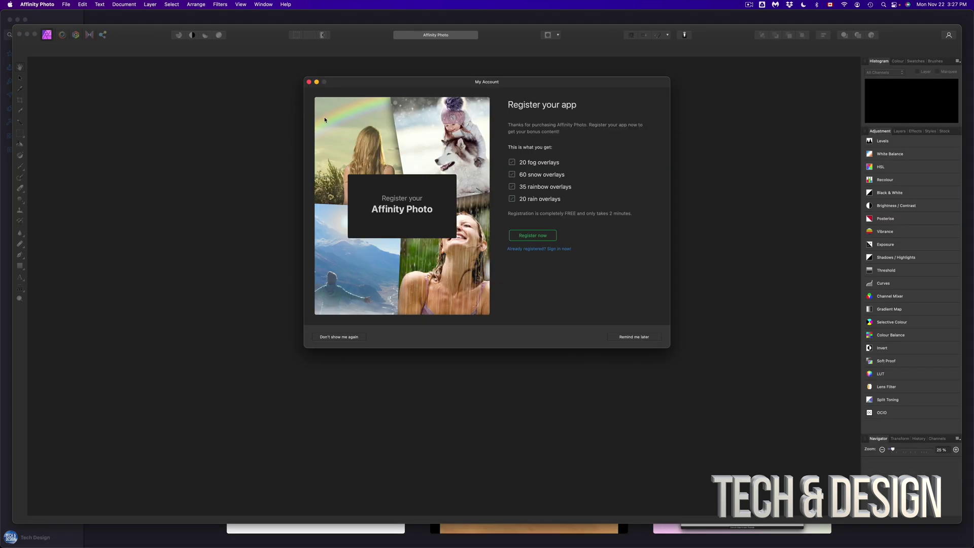
drag(513, 83, 601, 137)
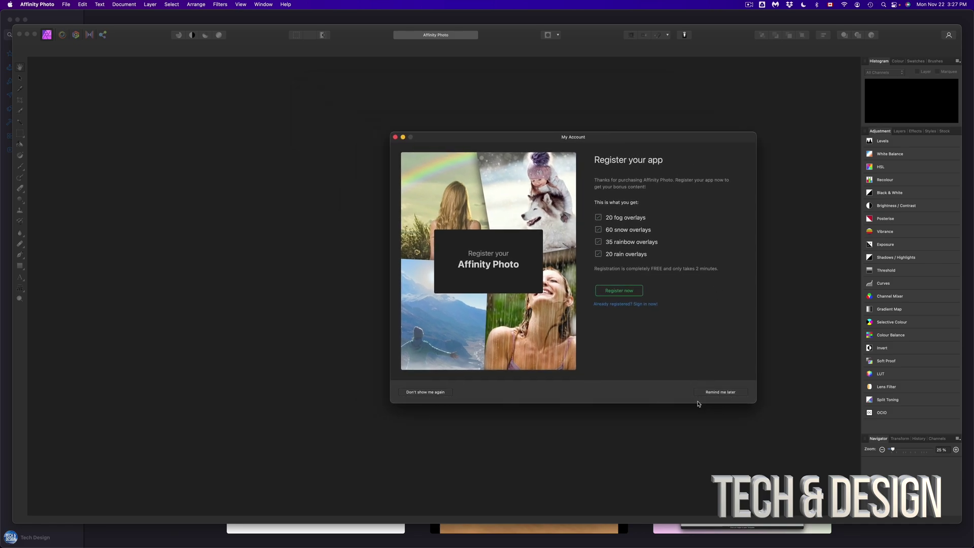
click(723, 392)
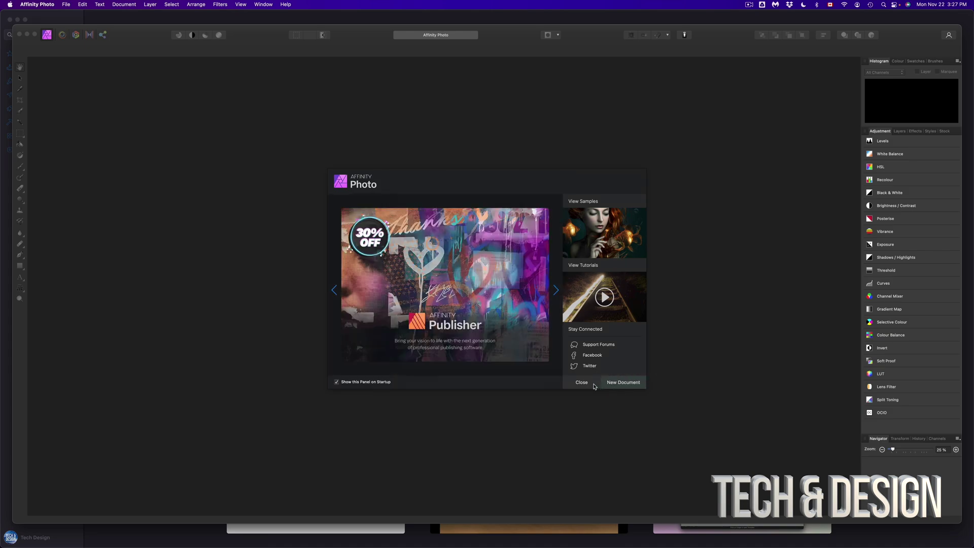
click(583, 382)
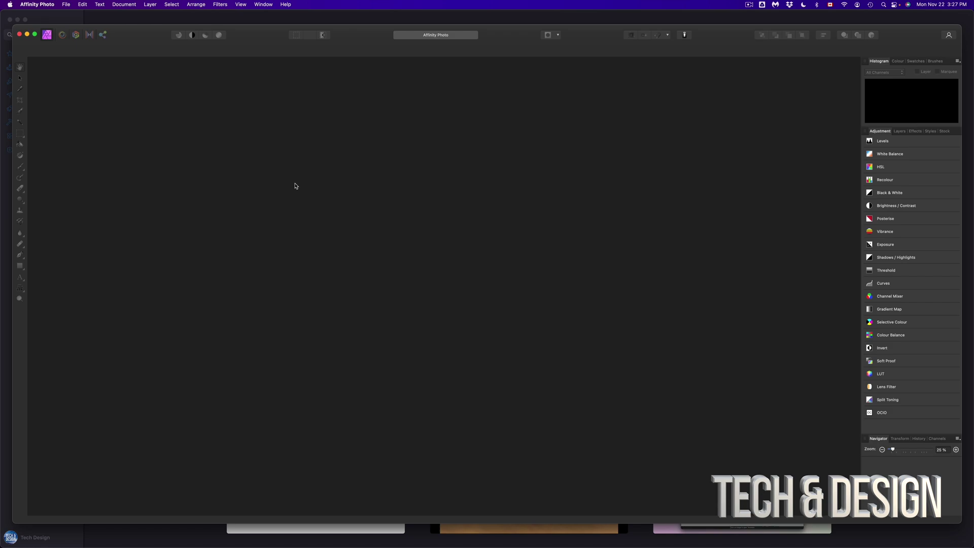
key(super+Tab)
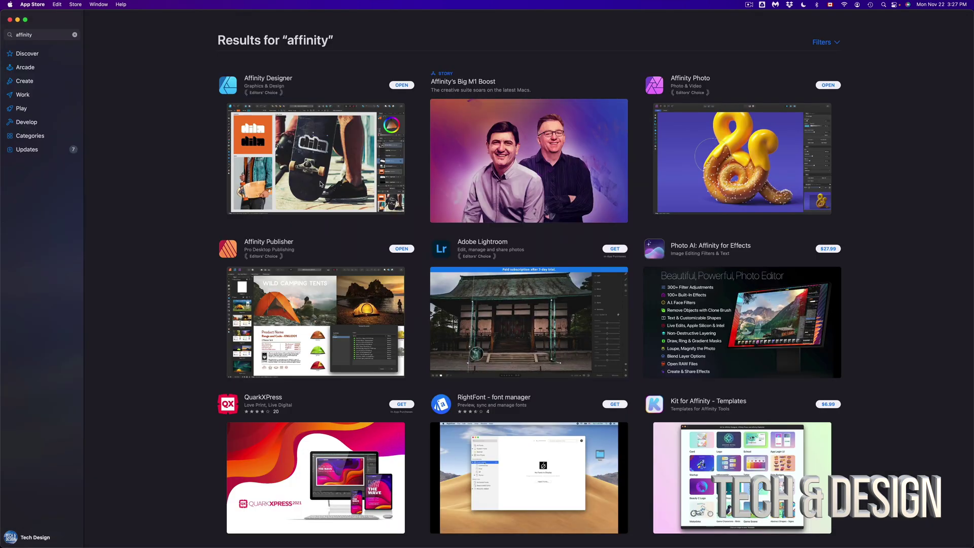